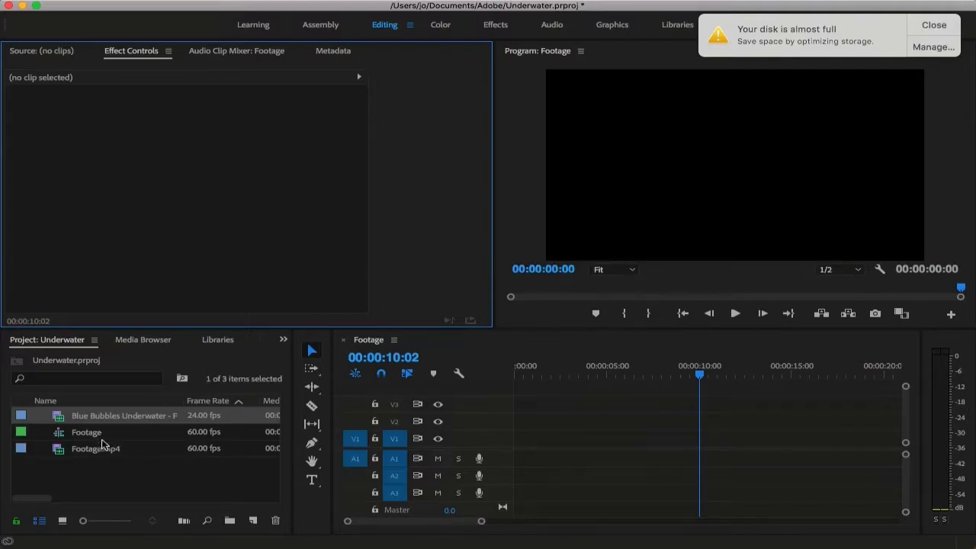
Step: Place Footage.mp4 at the start of the Footage sequence
click(100, 450)
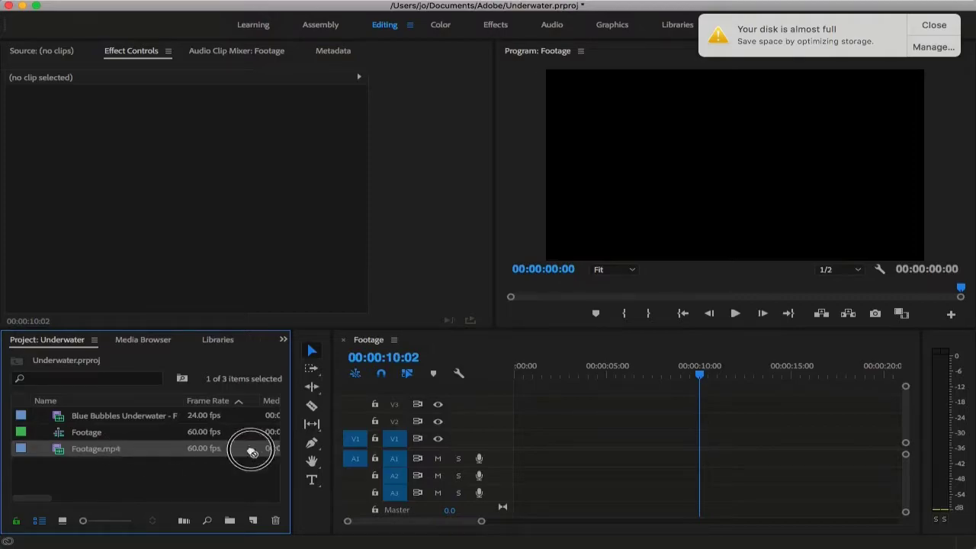
drag(251, 451, 524, 436)
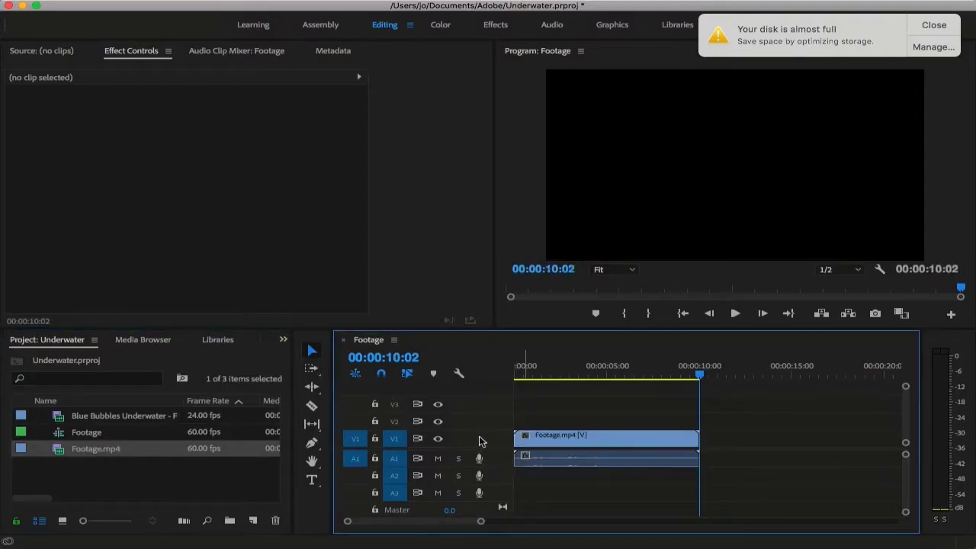
click(516, 368)
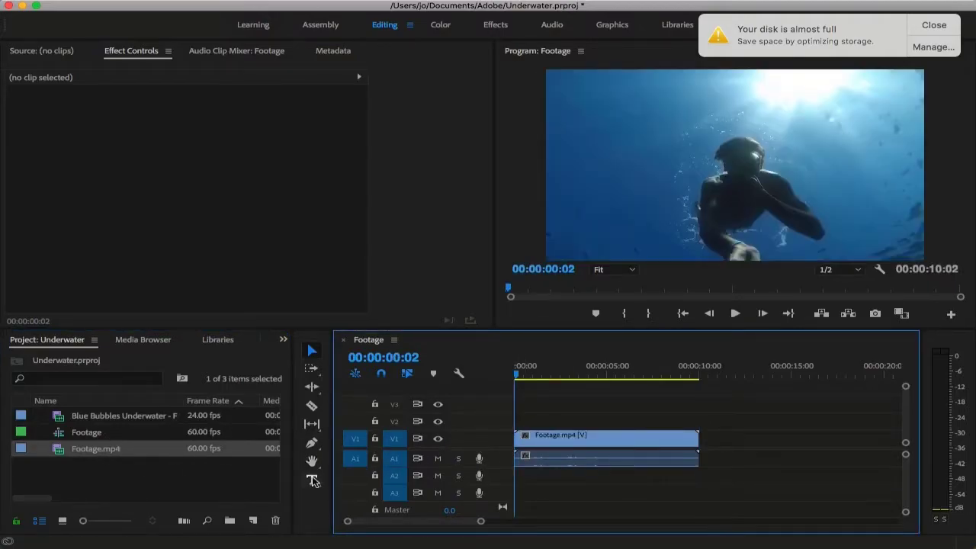
Step: Add an UNDERWATER text title over the swimmer footage and move it inside the frame
click(312, 480)
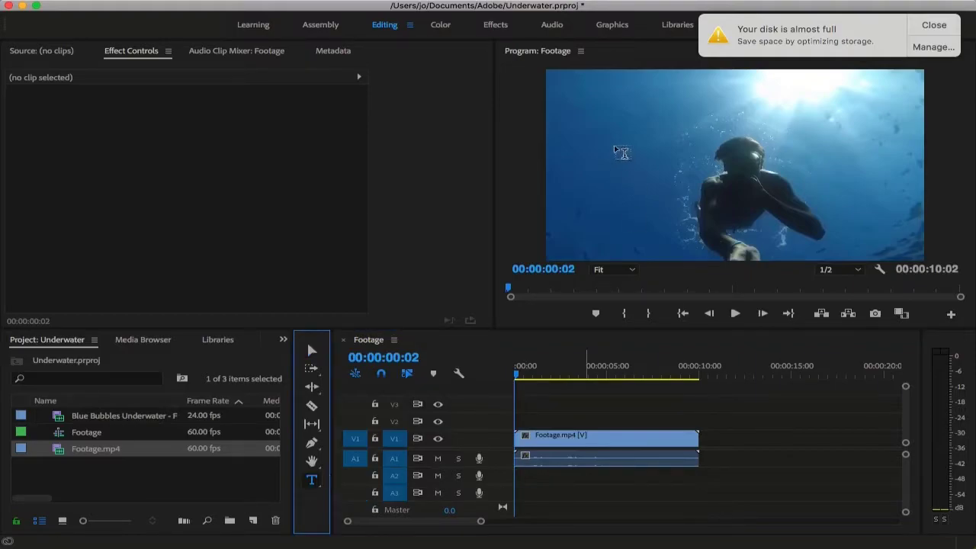
click(623, 154)
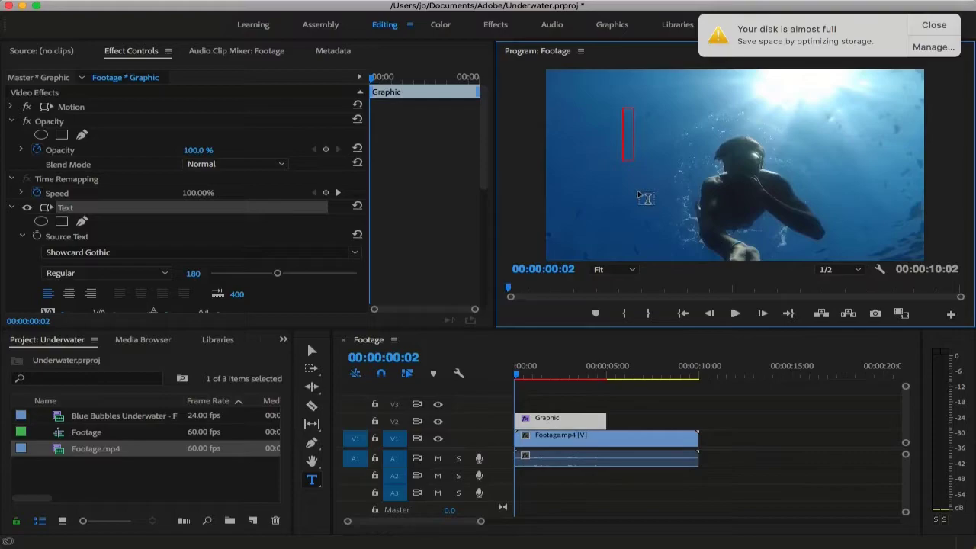
text(U)
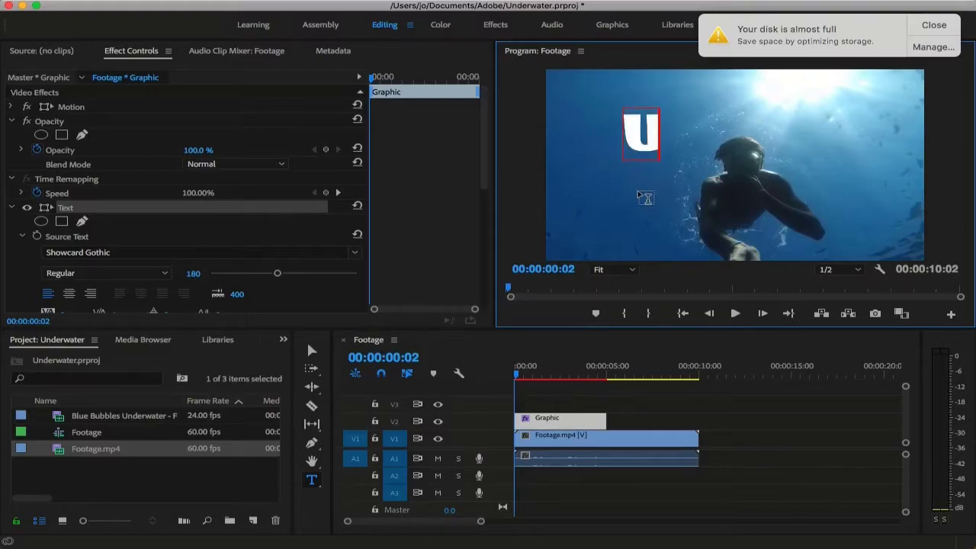
text(NDERWATE)
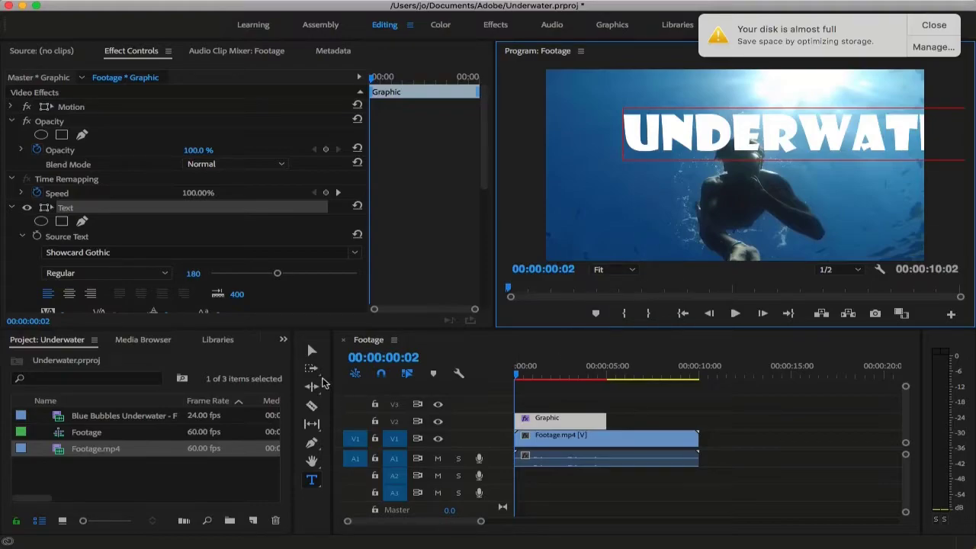
click(312, 352)
drag(671, 138, 594, 170)
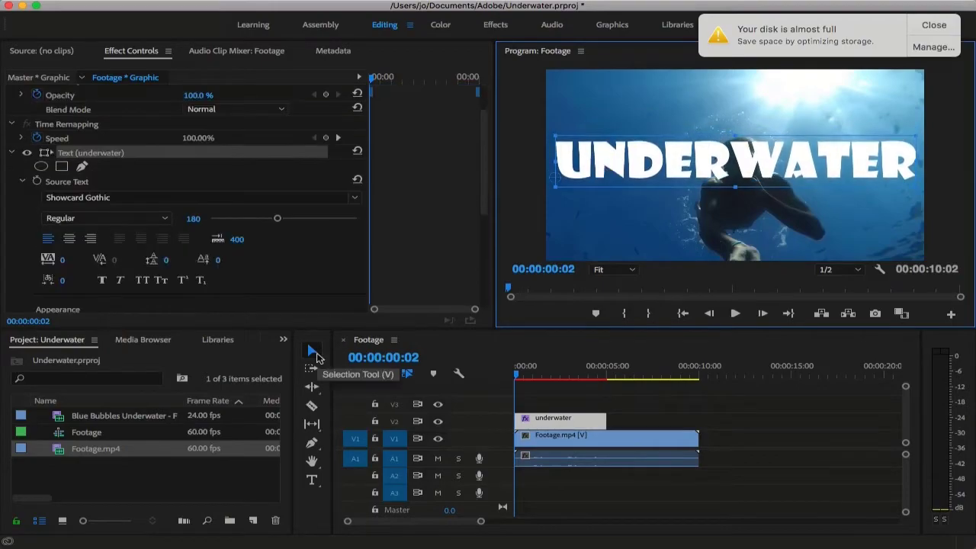
Step: Compare fonts but keep Showcard Gothic, reduce the title size to 164 and centre it
click(312, 352)
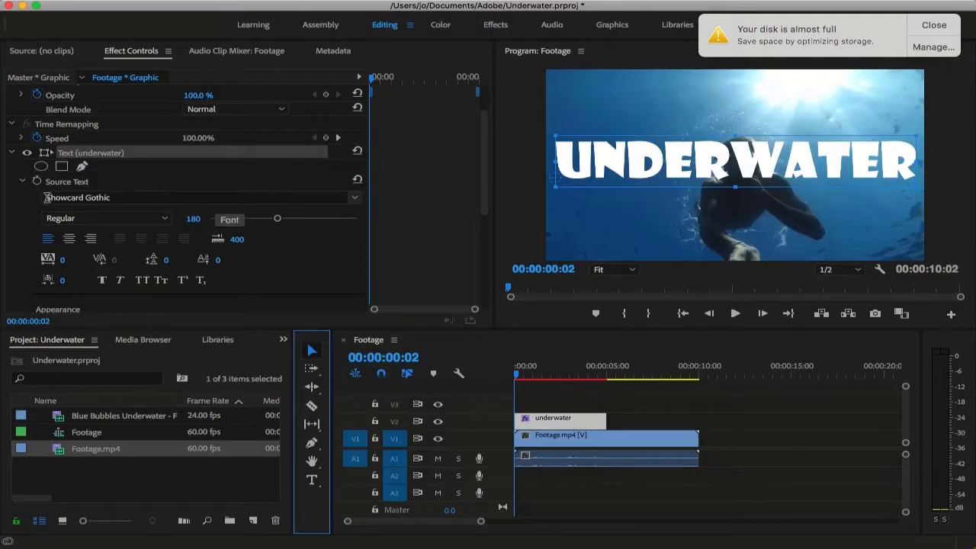
click(120, 197)
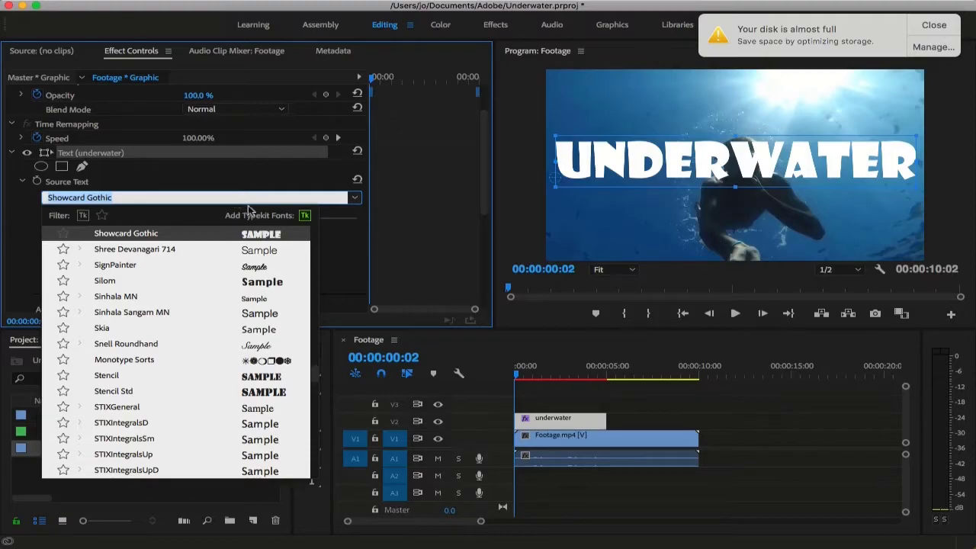
click(144, 319)
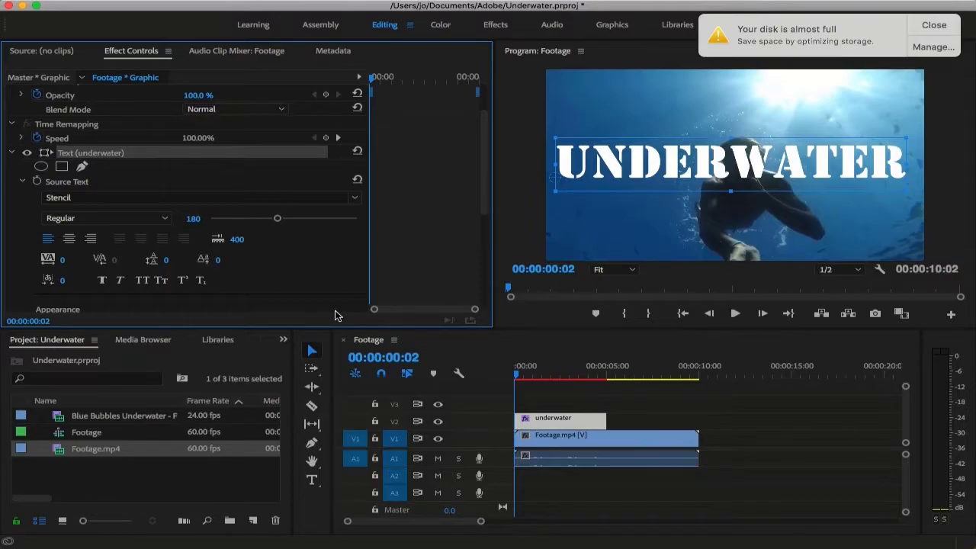
drag(276, 218, 271, 221)
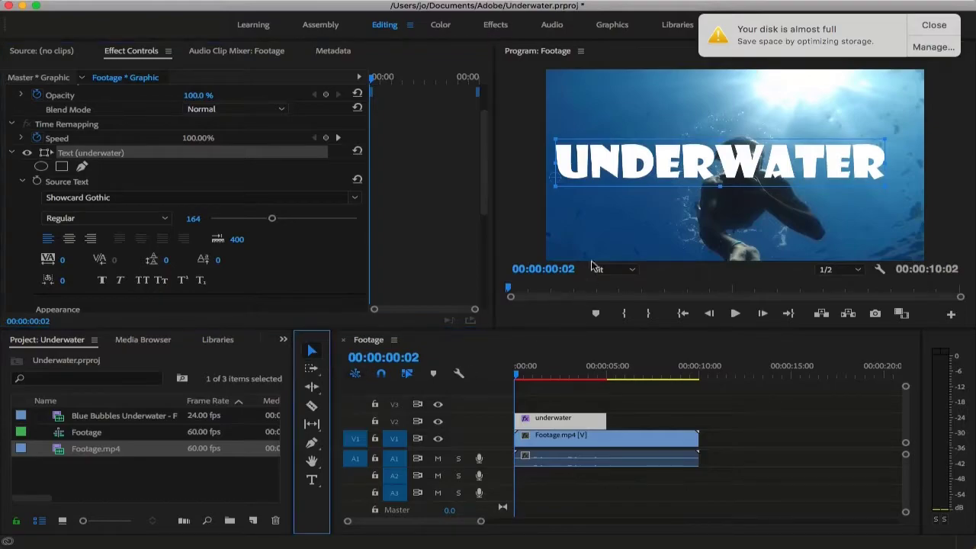
click(568, 279)
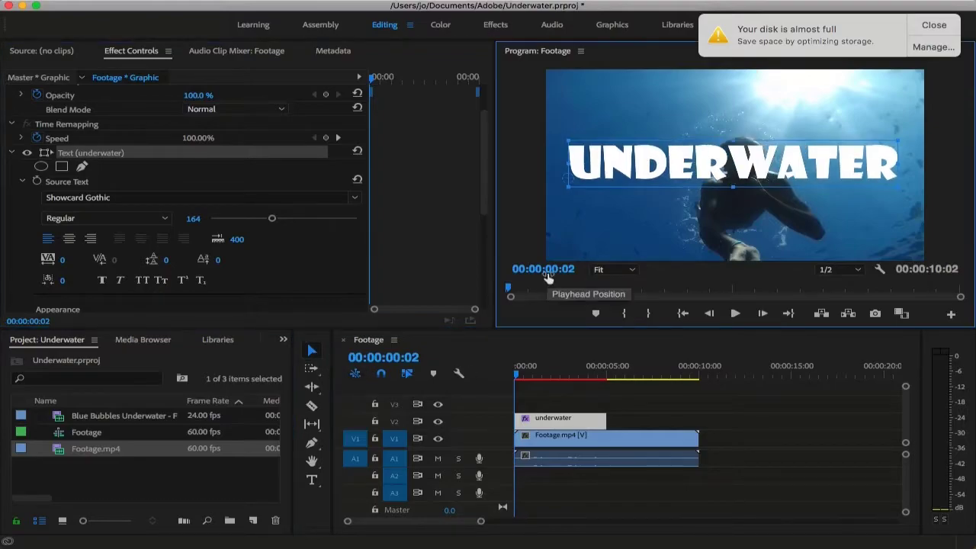
Step: Search 'turbulent' in Effects and apply Turbulent Displace to the UNDERWATER title clip on V2
click(284, 340)
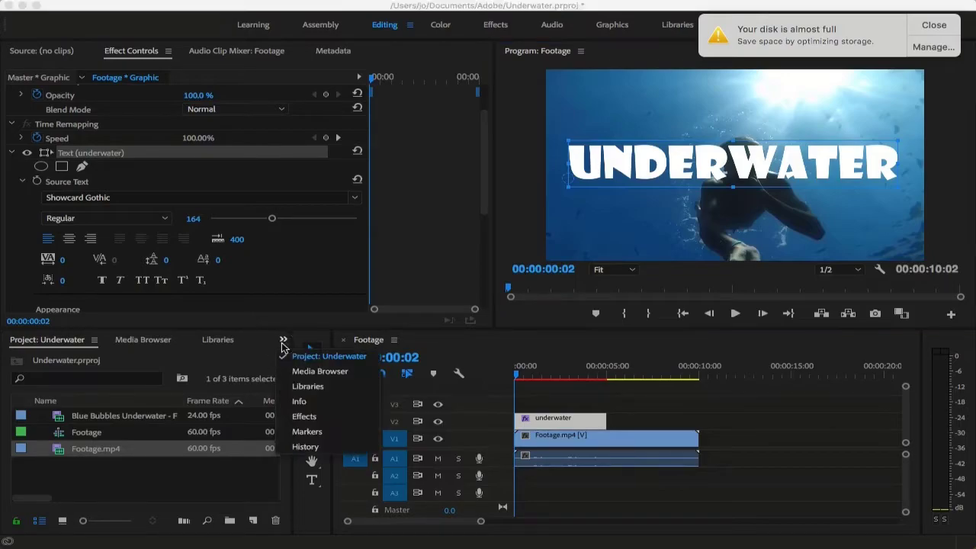
click(287, 419)
text(turbu)
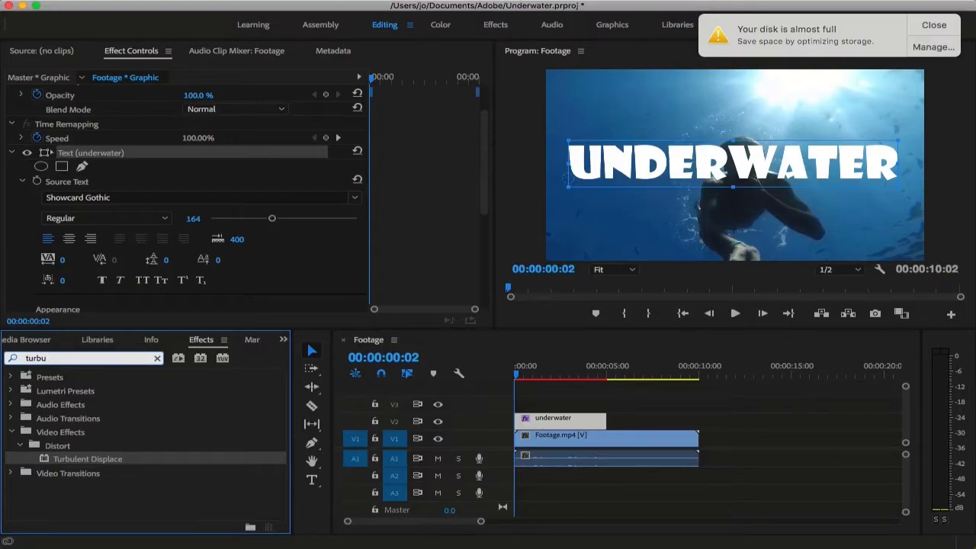
text(lent)
click(132, 459)
drag(131, 461, 546, 424)
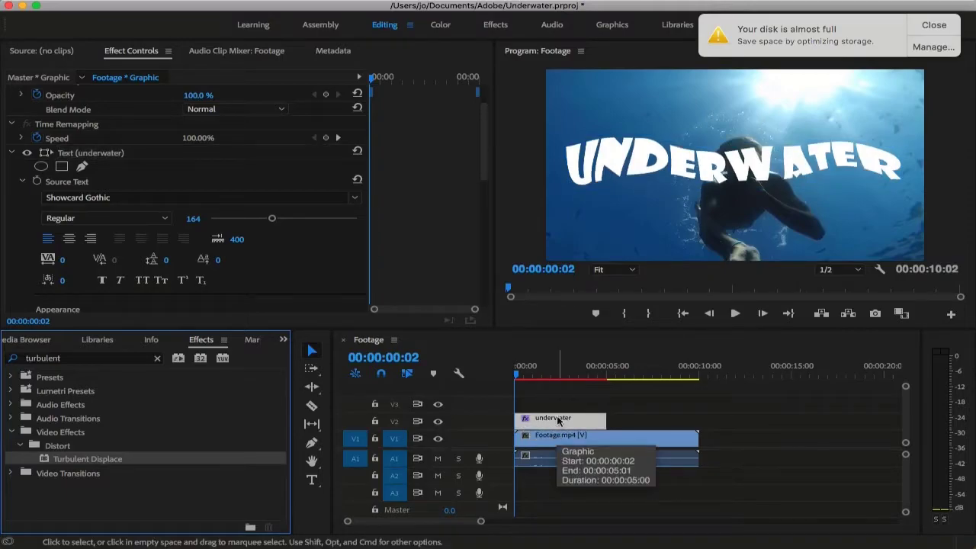
click(538, 424)
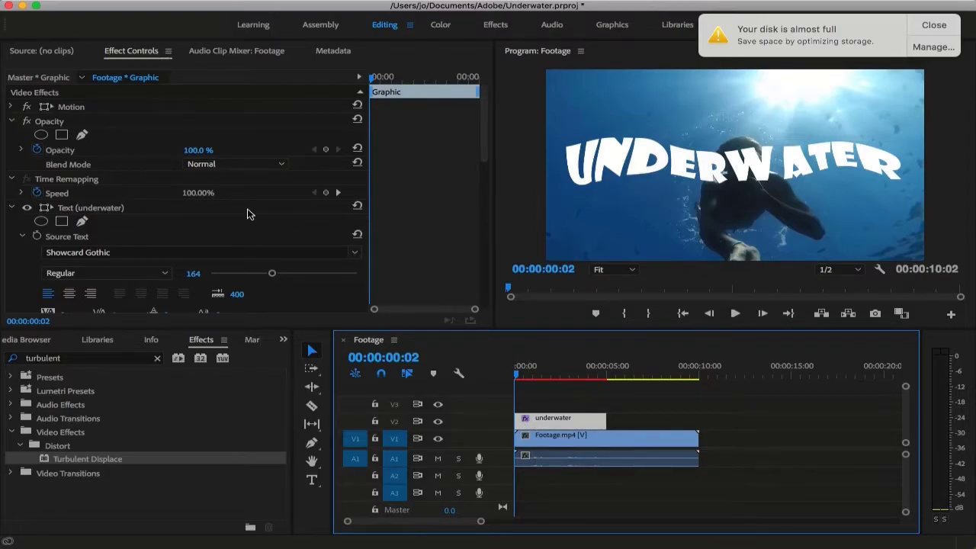
Step: Set the Turbulent Displace Size to 80, after first trying 230
scroll(246, 214, down, 10)
scroll(246, 214, down, 2)
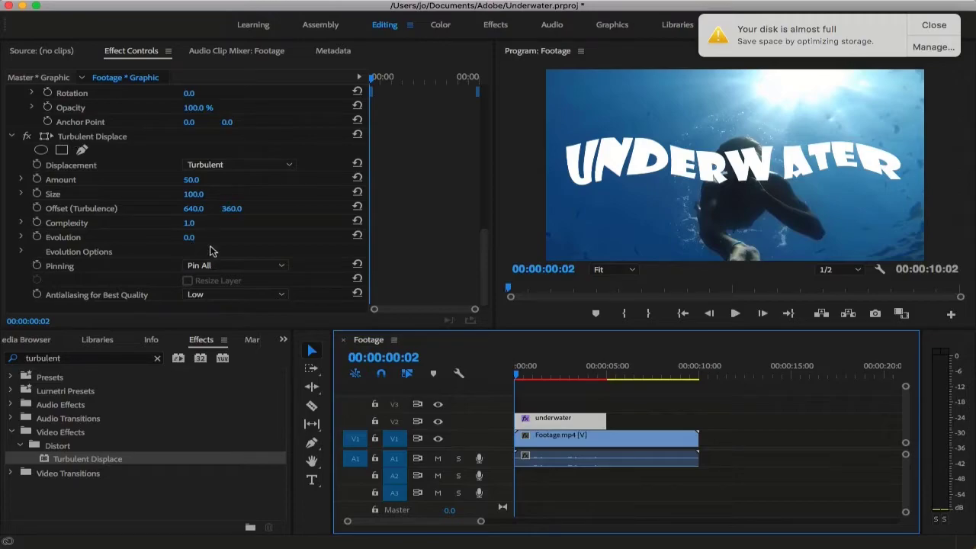
click(193, 194)
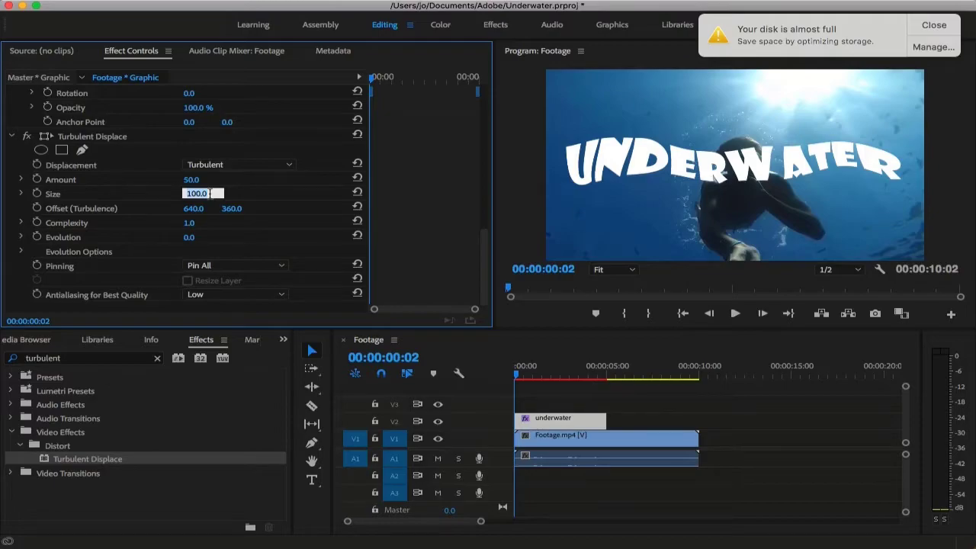
text(230)
key(Return)
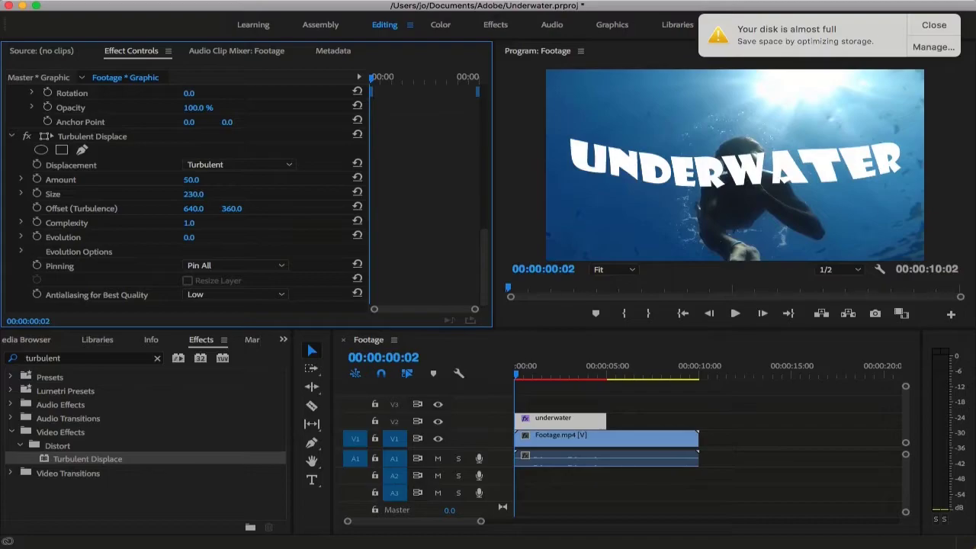
click(199, 193)
text(80)
key(Return)
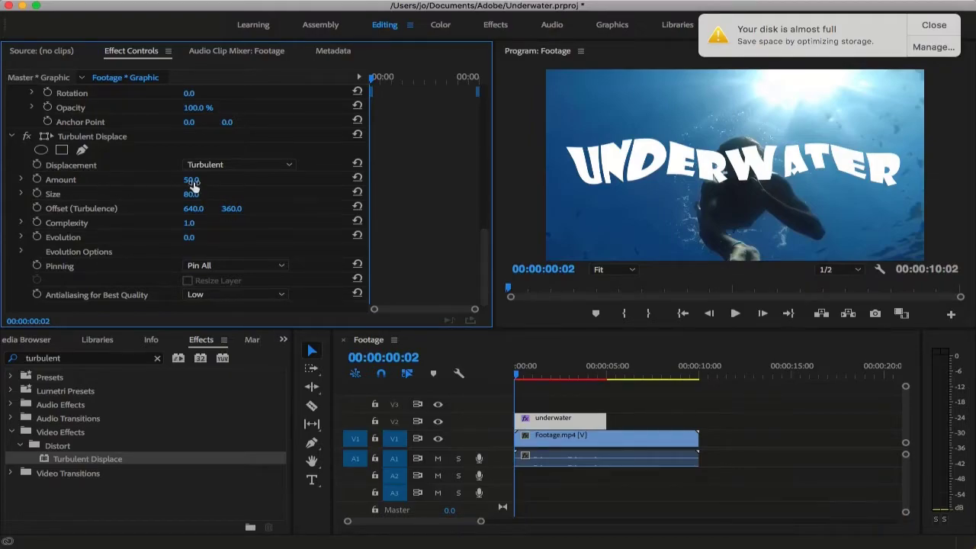
Step: Lower the Turbulent Displace Amount to 20, after first trying 230
click(192, 181)
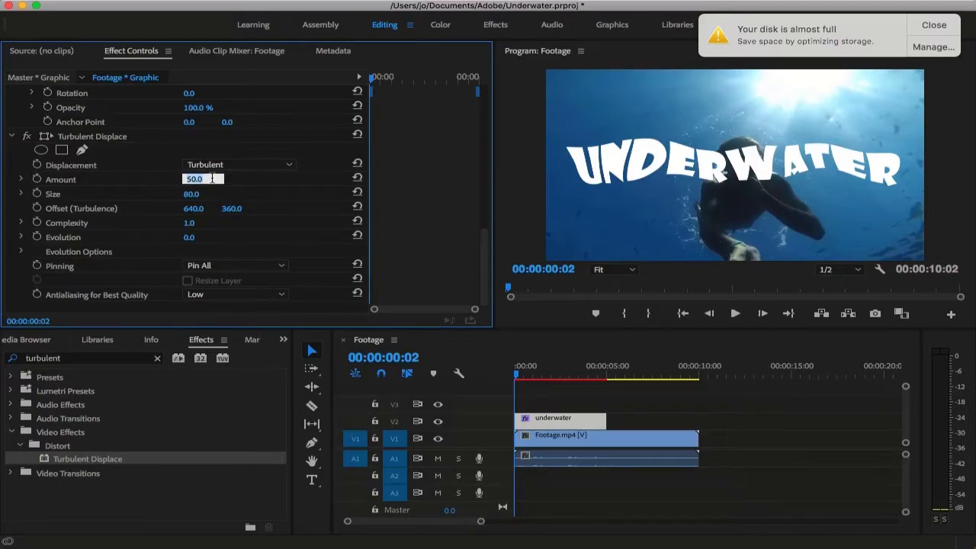
text(230)
key(Return)
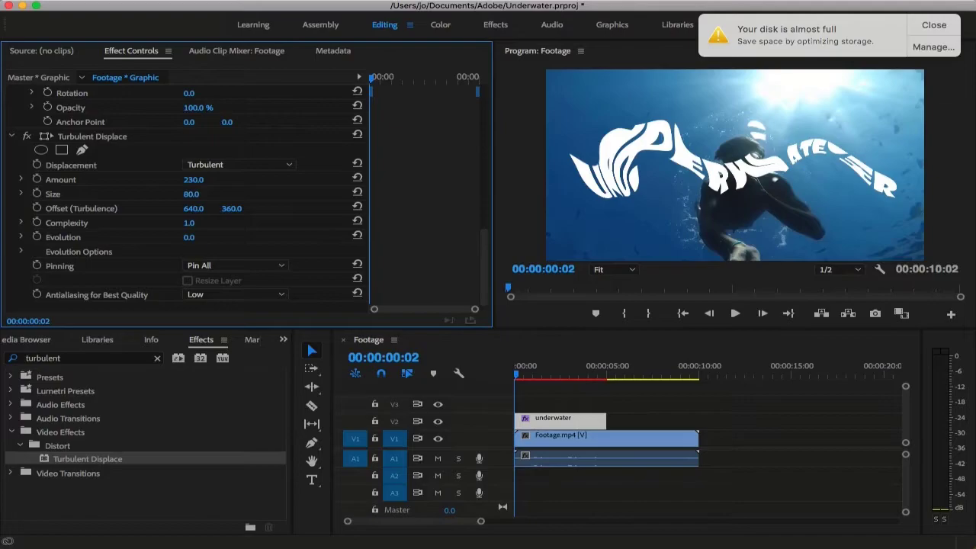
click(193, 179)
text(20)
key(Return)
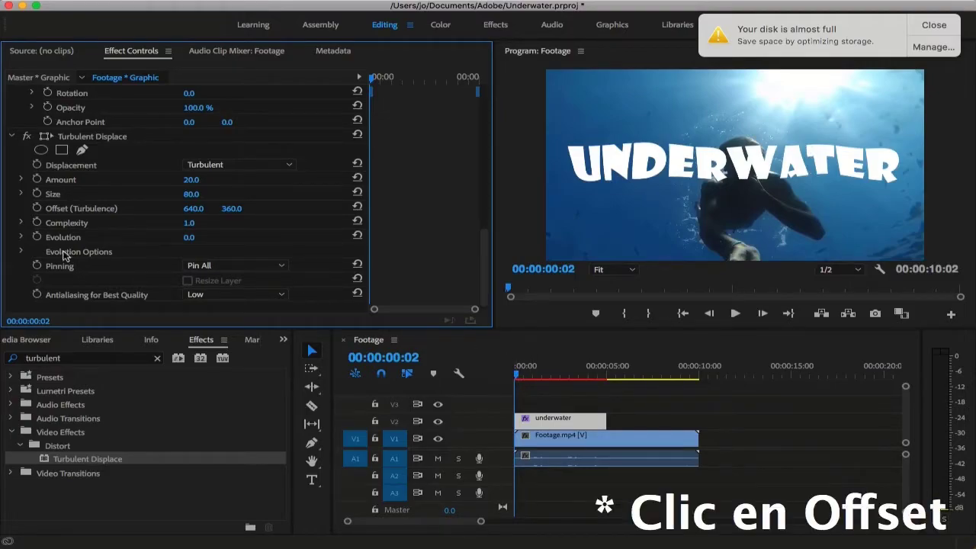
Step: Keyframe Offset (Turbulence), setting its X value to 3000 at 00:00:05:00
click(38, 208)
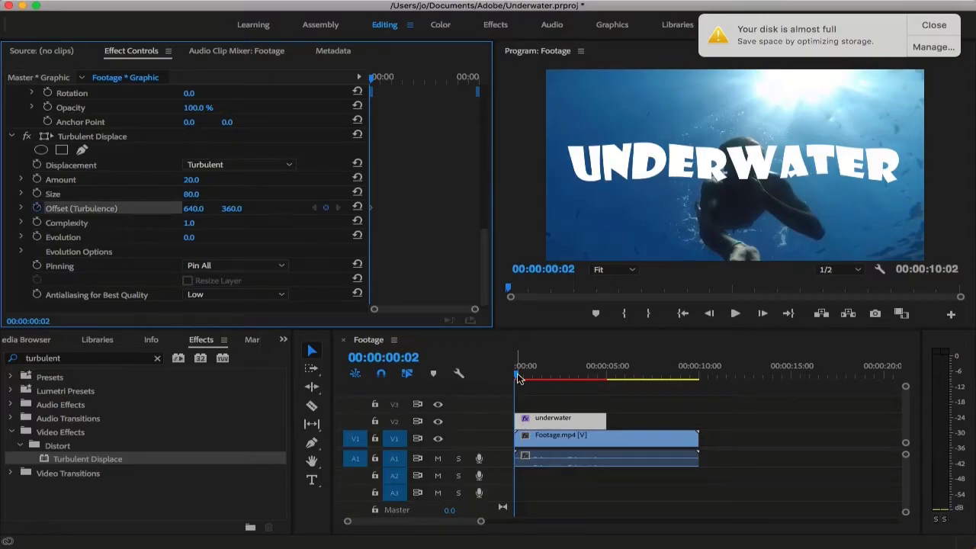
drag(516, 377, 610, 379)
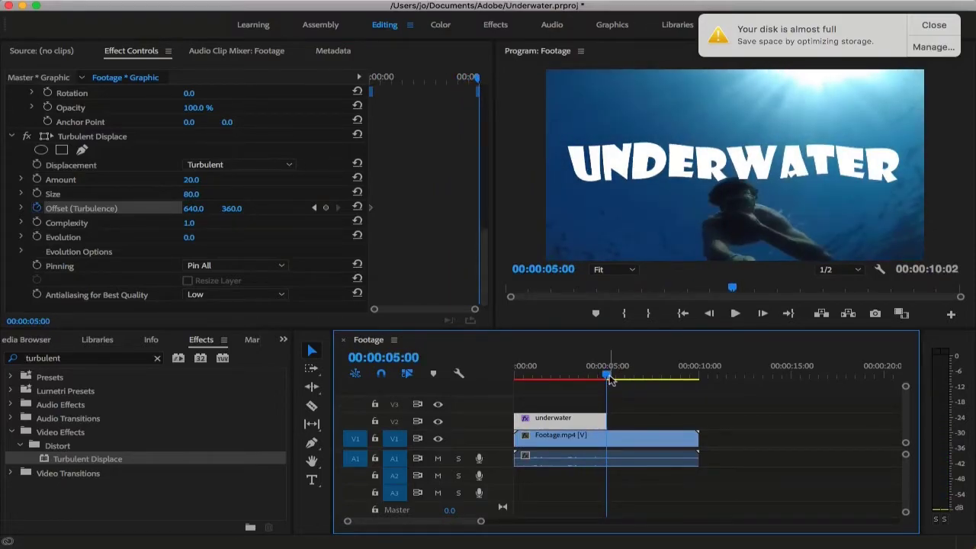
click(196, 208)
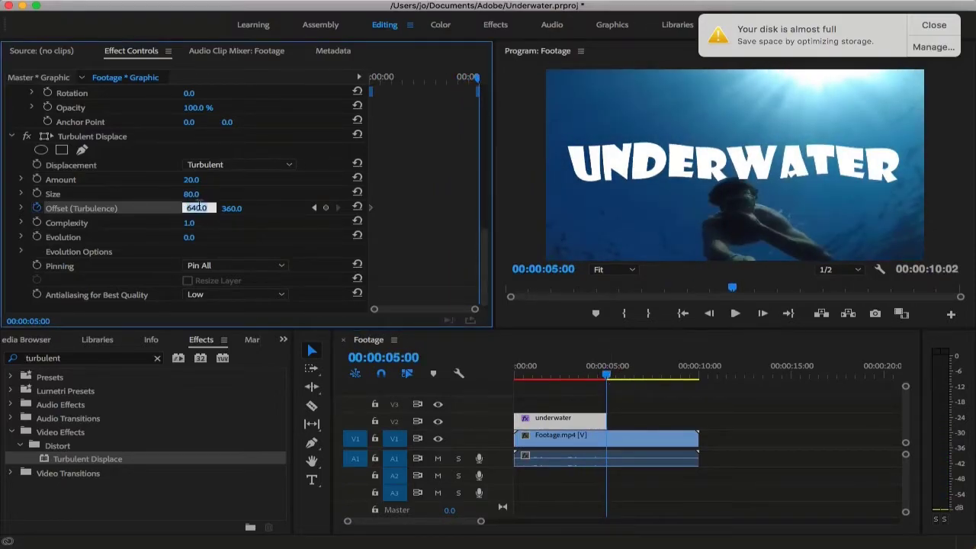
text(3000)
key(Return)
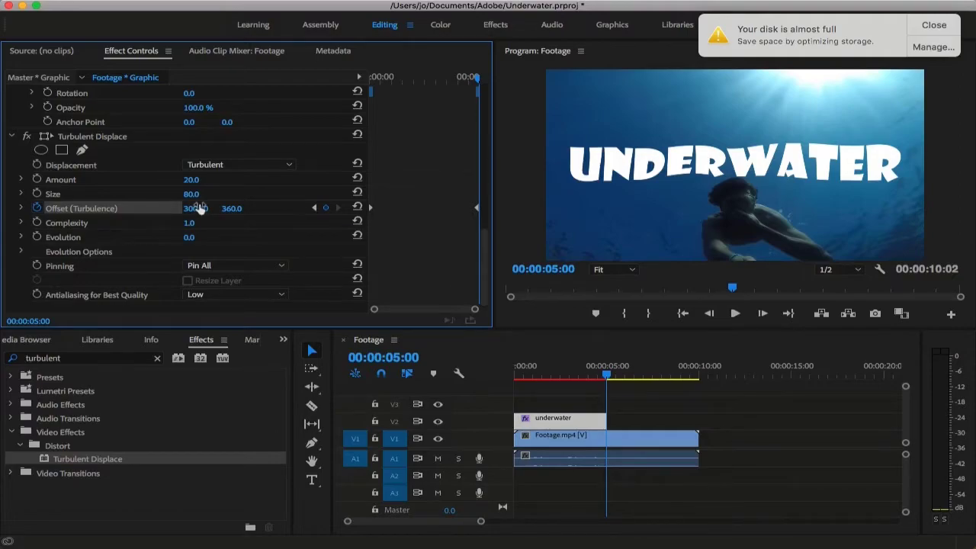
key(shift+1)
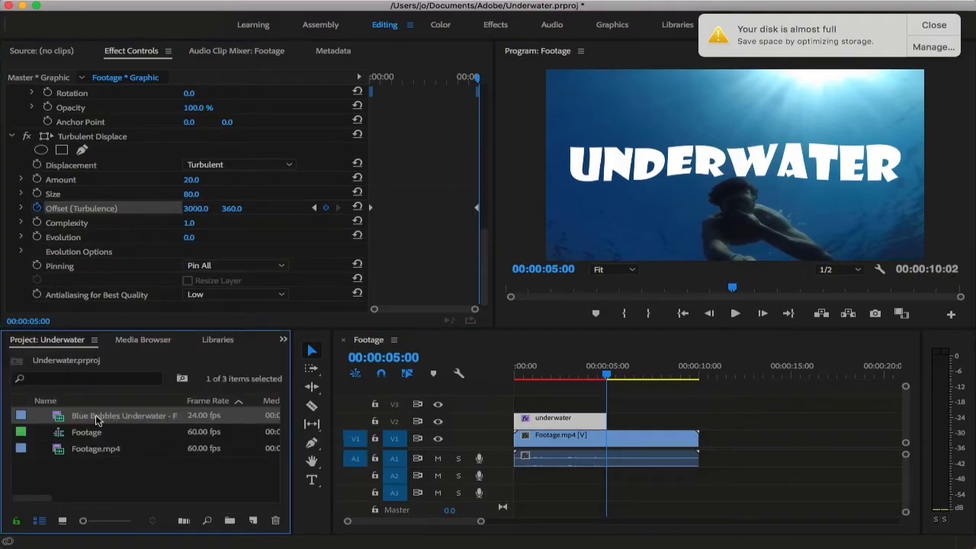
Step: Place the Blue Bubbles clip on V3 and extend the title to the footage's end
click(132, 417)
drag(132, 417, 537, 404)
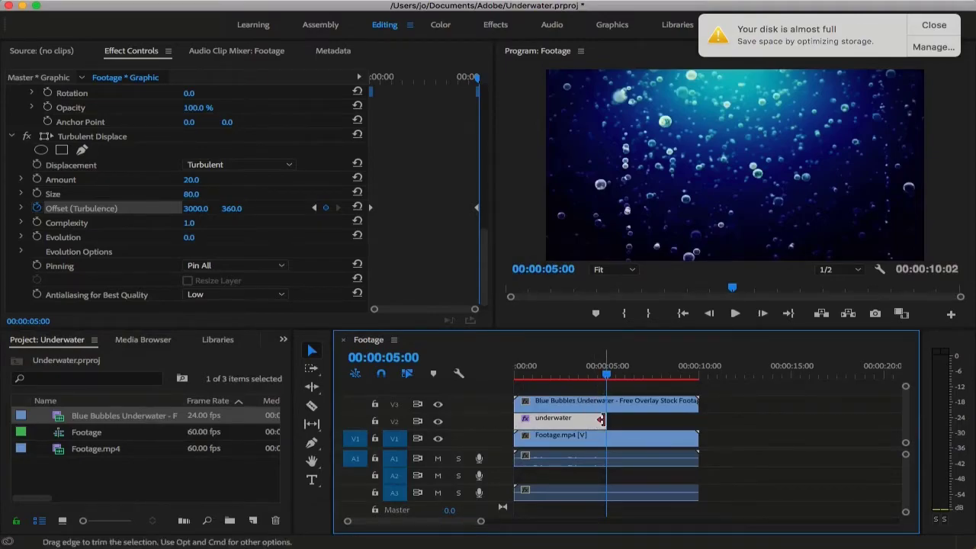
drag(601, 419, 697, 421)
Step: Set the bubbles overlay's Blend Mode to Screen
click(531, 404)
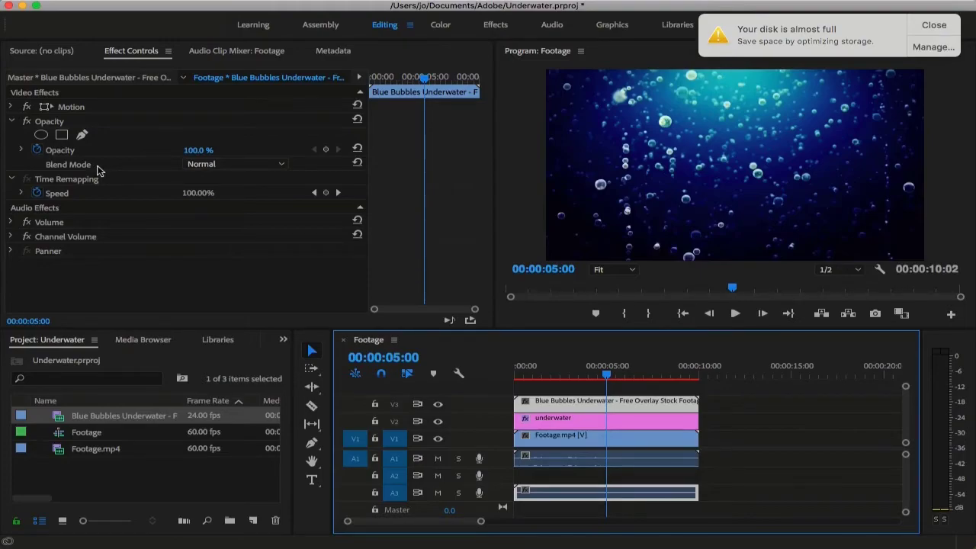
click(185, 169)
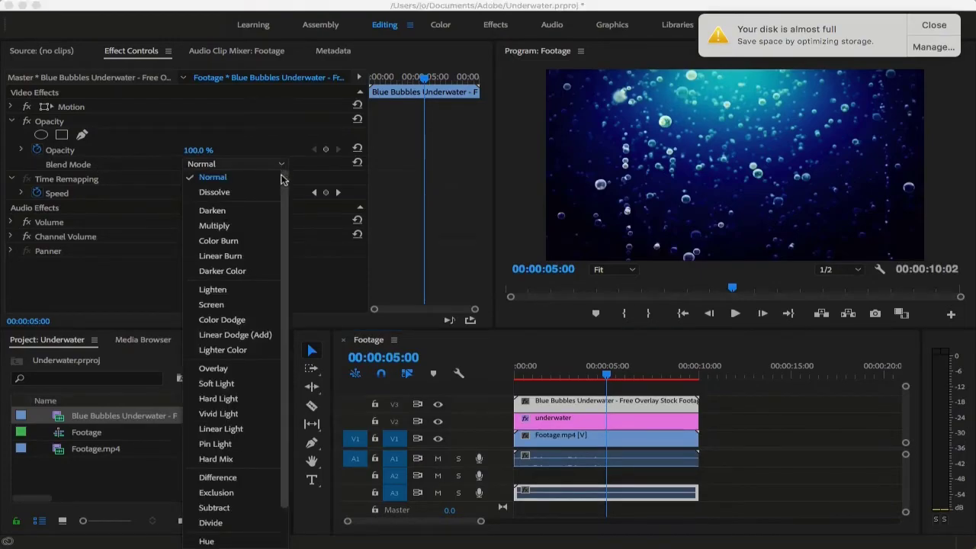
click(214, 304)
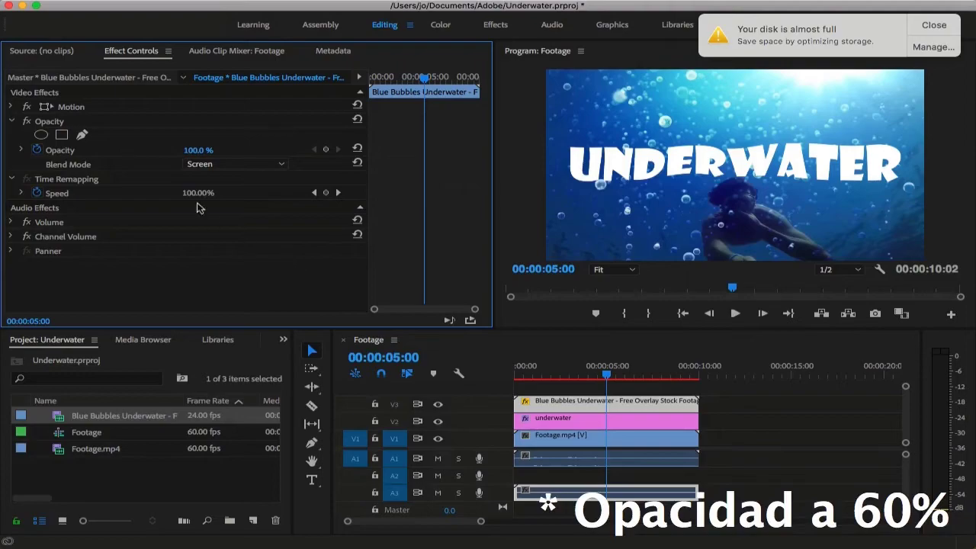
Step: Set the bubbles overlay's Opacity to 60%
click(200, 150)
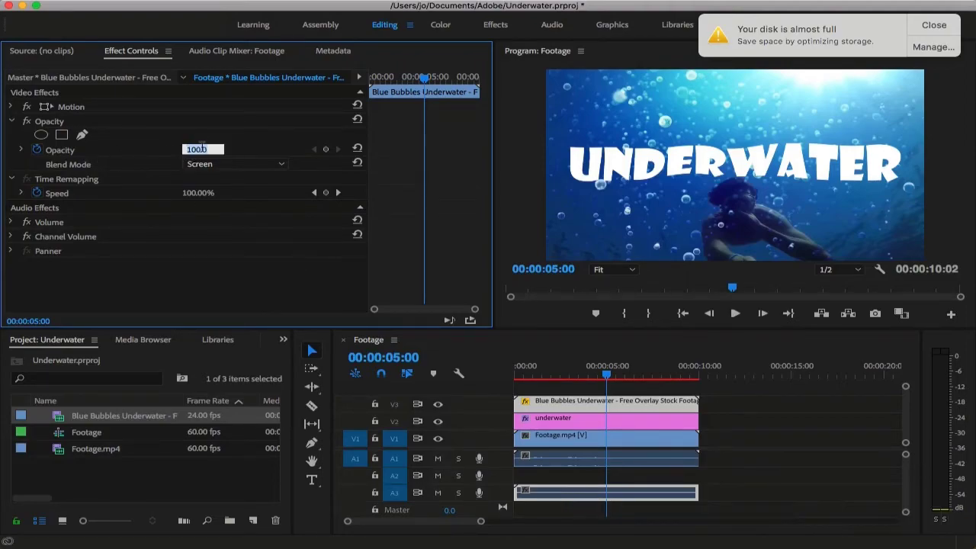
text(60)
key(Return)
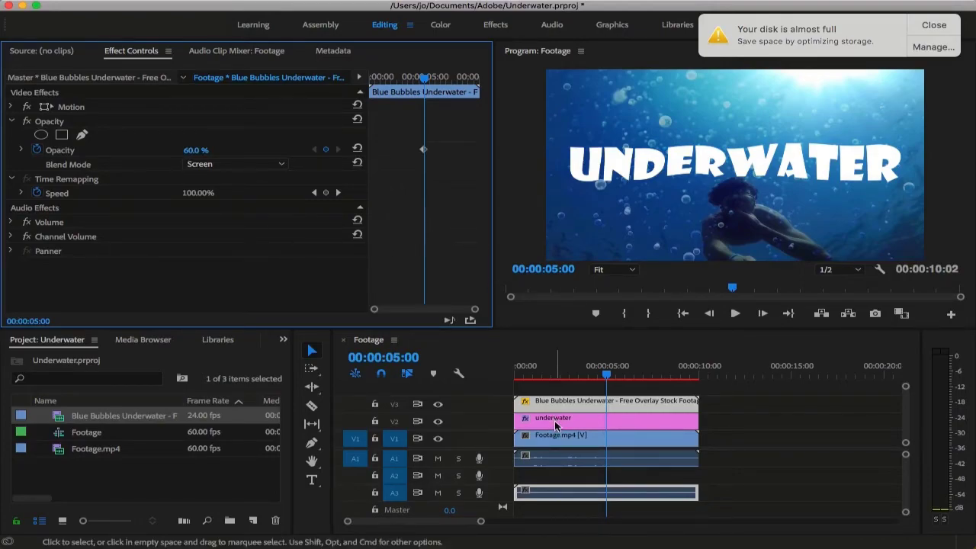
Step: Set the UNDERWATER title's Opacity to 90% and play the composite from the start
click(555, 421)
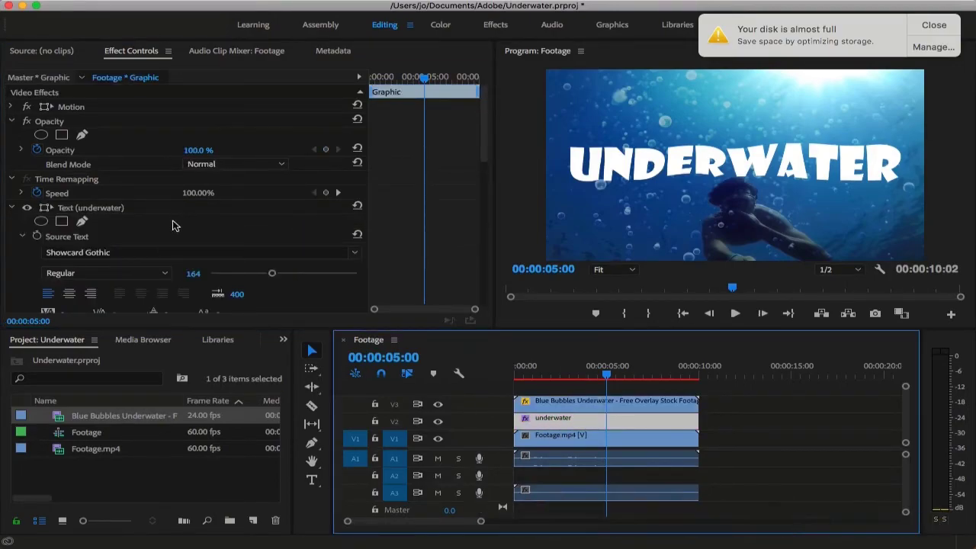
click(195, 151)
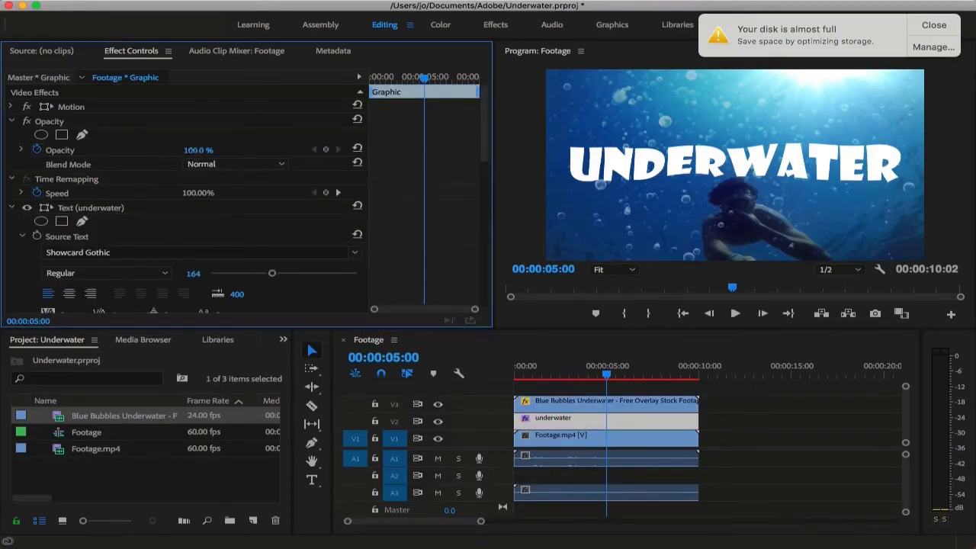
text(90)
drag(518, 374, 516, 379)
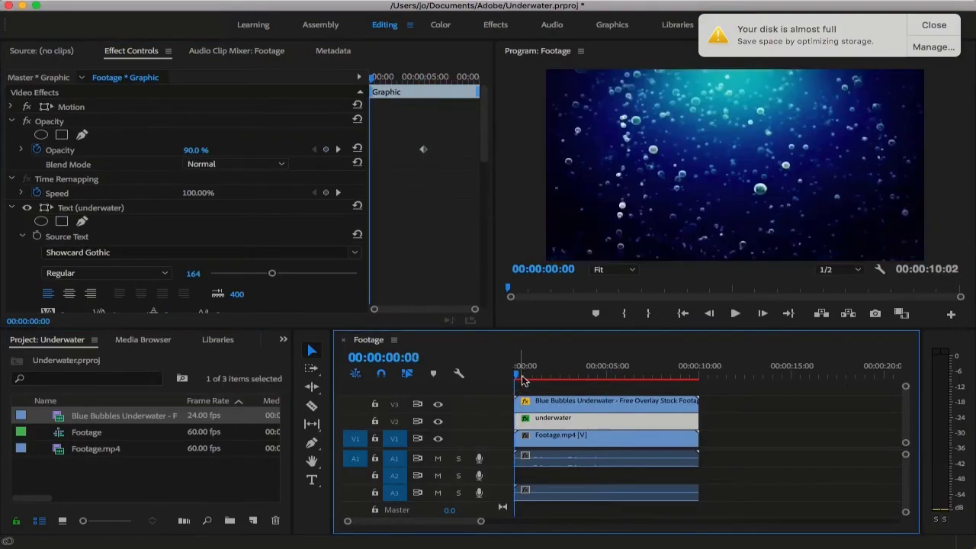
key(space)
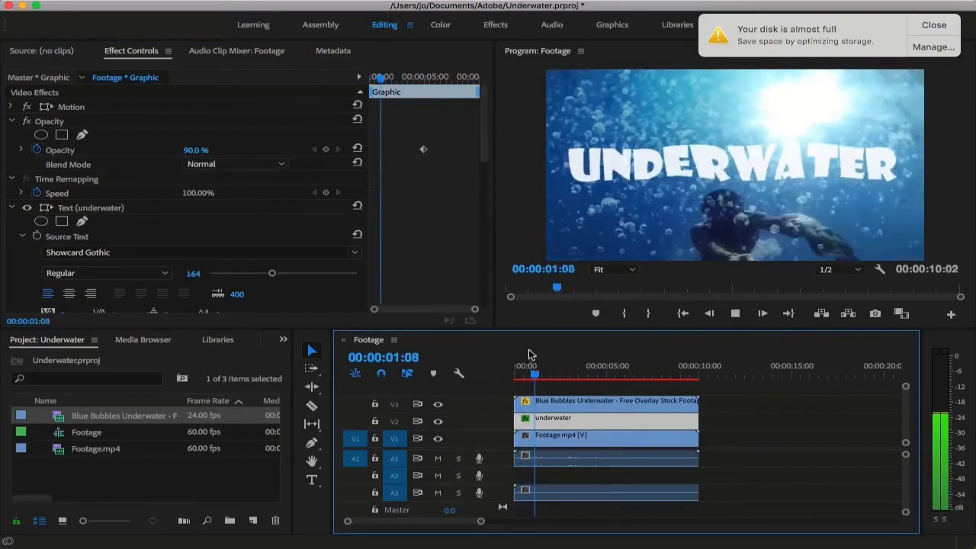